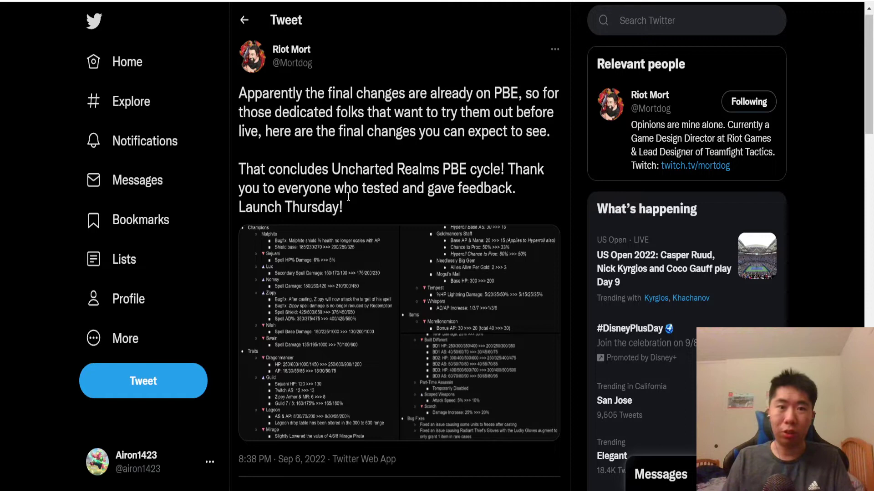
Open the tweet's champion and trait balance patch-notes image full size.
{"action": "left_click", "coordinate": [321, 265]}
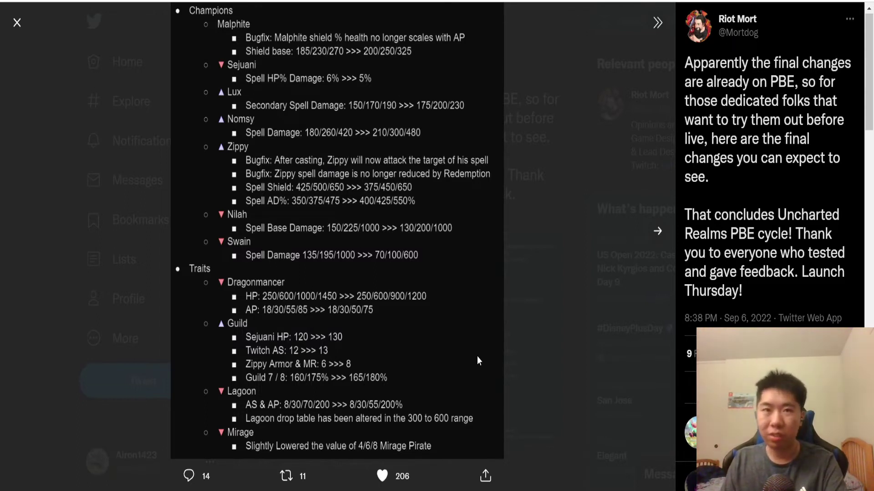
Advance to the next image covering Shimmerscale trait and item changes.
{"action": "left_click", "coordinate": [658, 231]}
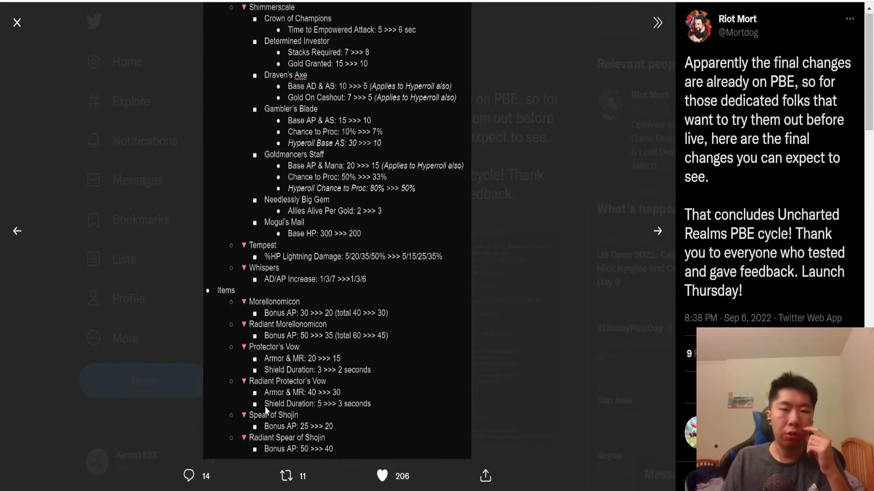
Advance to the image showing the Augments and Bug Fixes sections.
{"action": "left_click", "coordinate": [655, 232]}
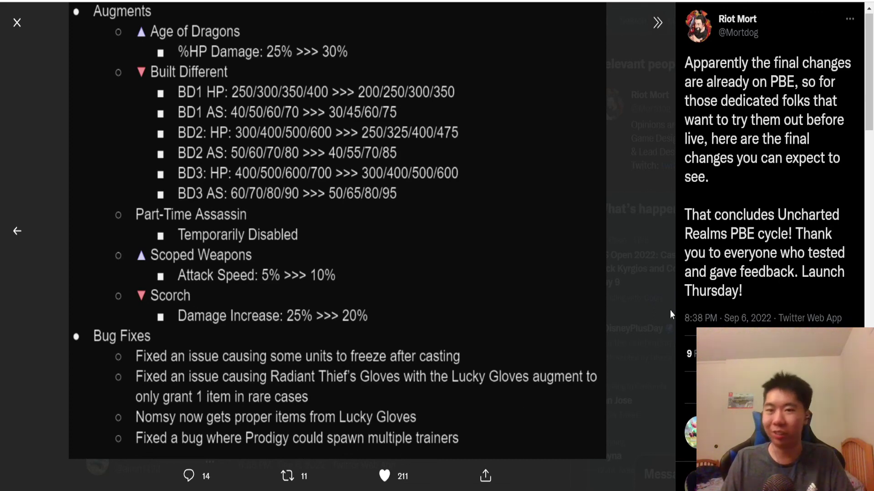
Close the image viewer to return to Riot Mort's PBE patch-notes tweet.
{"action": "left_click", "coordinate": [630, 287]}
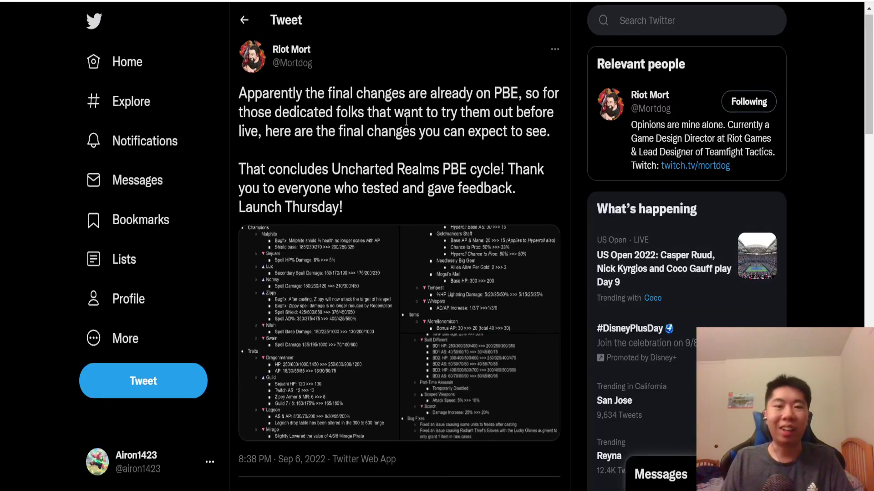